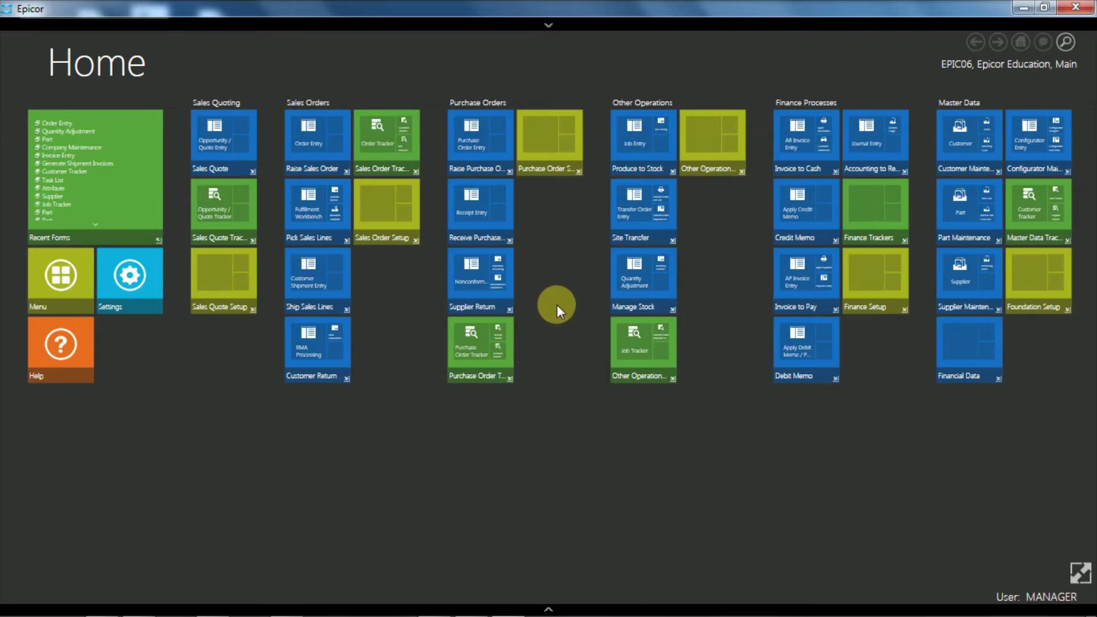
# Create a new sales order for customer DALTON with need-by date 29/09/2017.
pyautogui.click(309, 137)
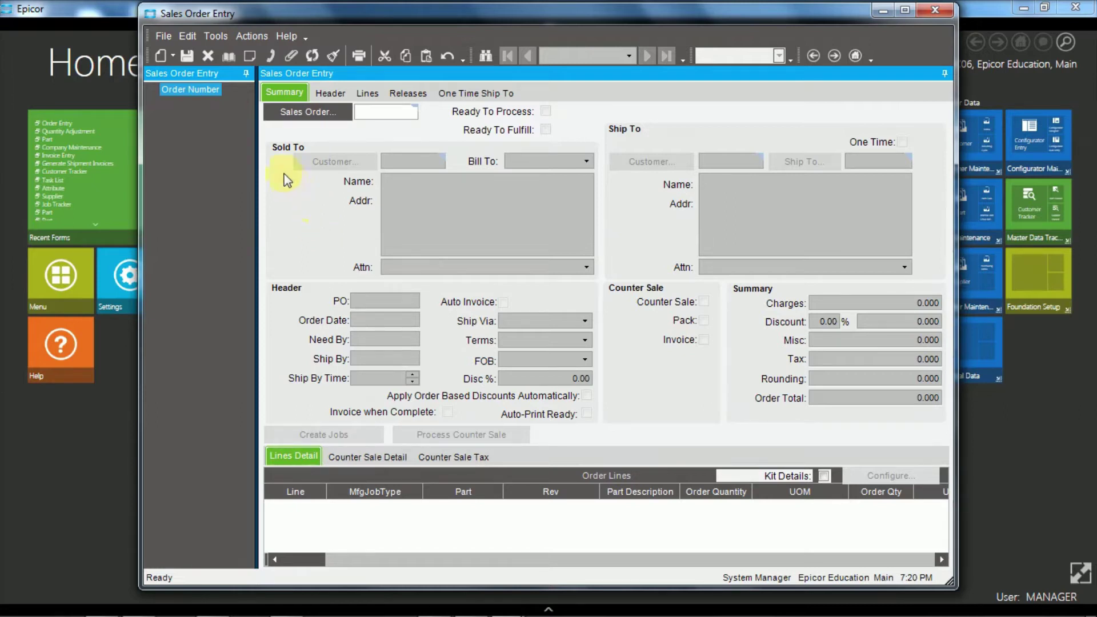
pyautogui.click(163, 57)
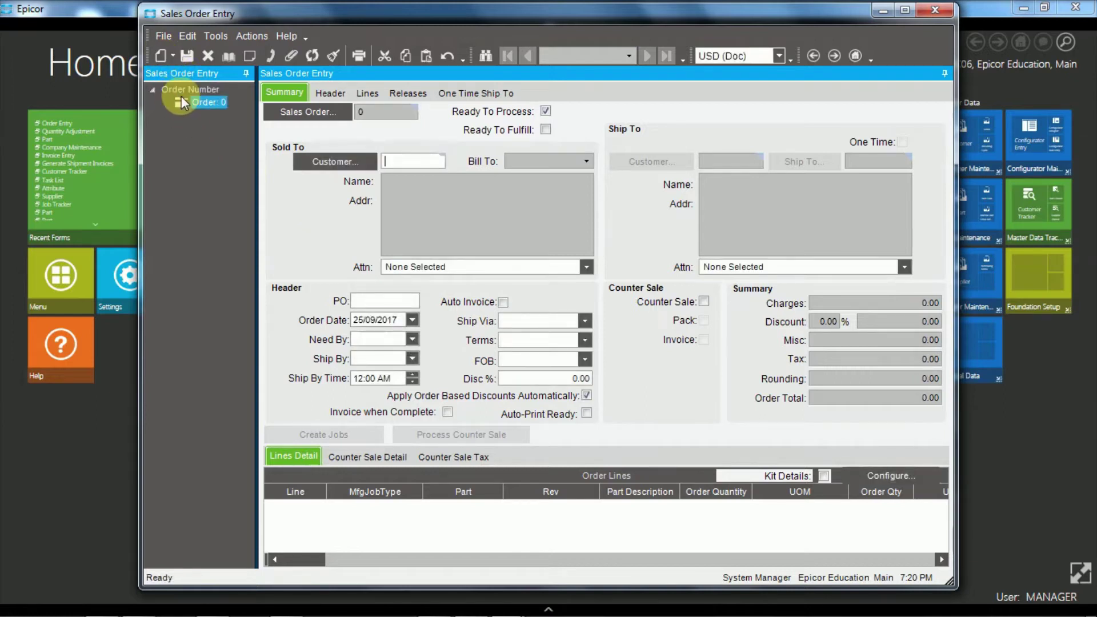
pyautogui.click(394, 161)
pyautogui.write('DALTON')
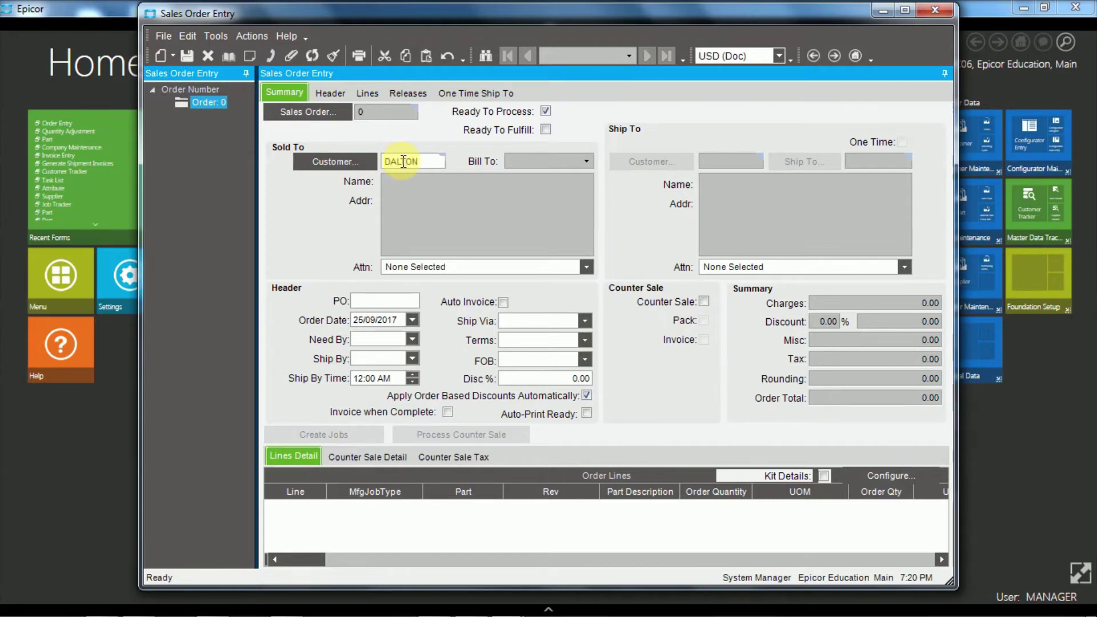
pyautogui.press('Tab')
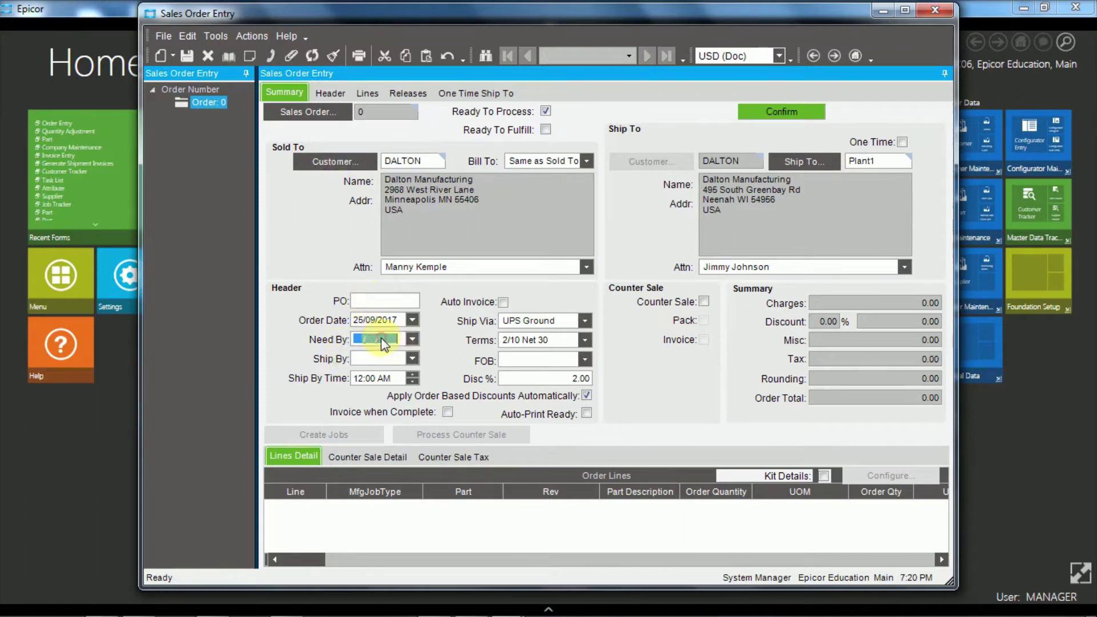
pyautogui.click(411, 339)
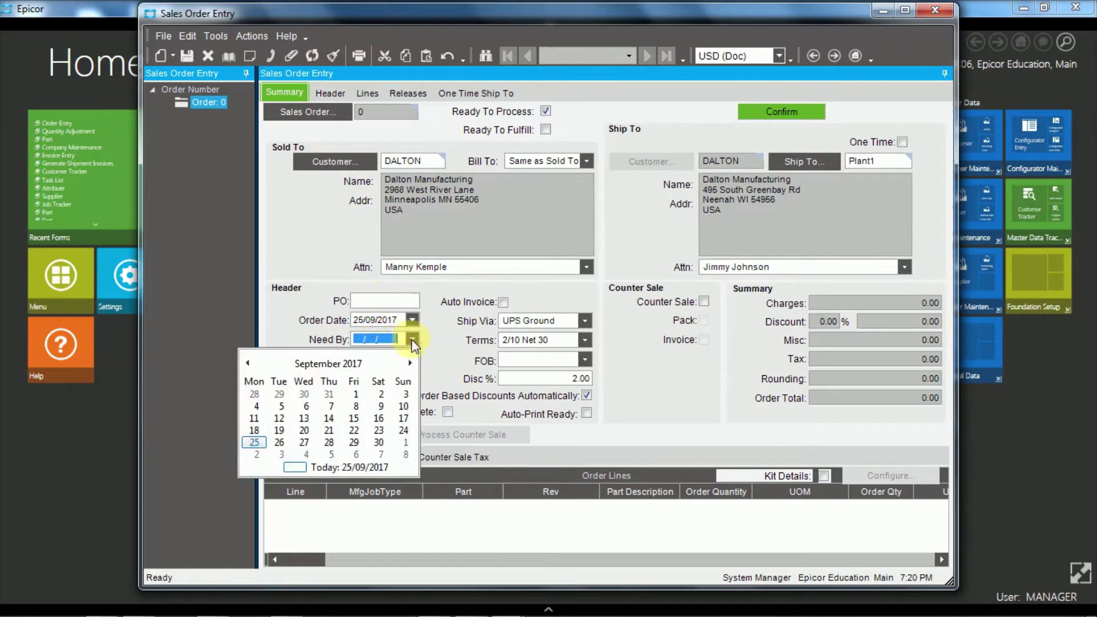
pyautogui.click(354, 443)
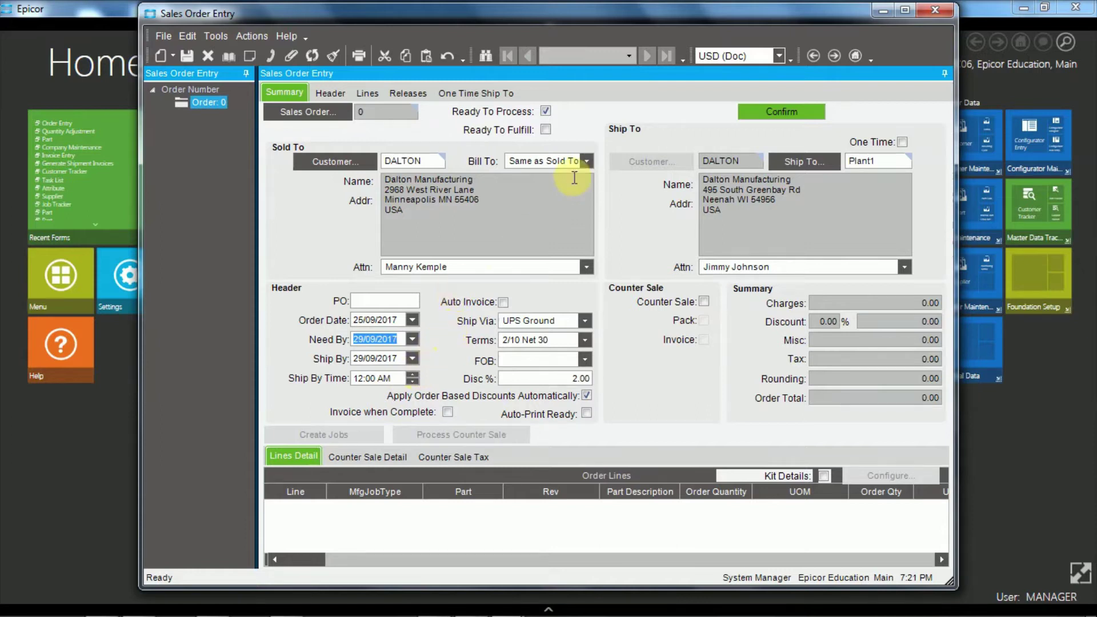
# Enter PO reference ref12334, turn on Auto Invoice, and review the 2/10 Net 30 terms.
pyautogui.click(374, 299)
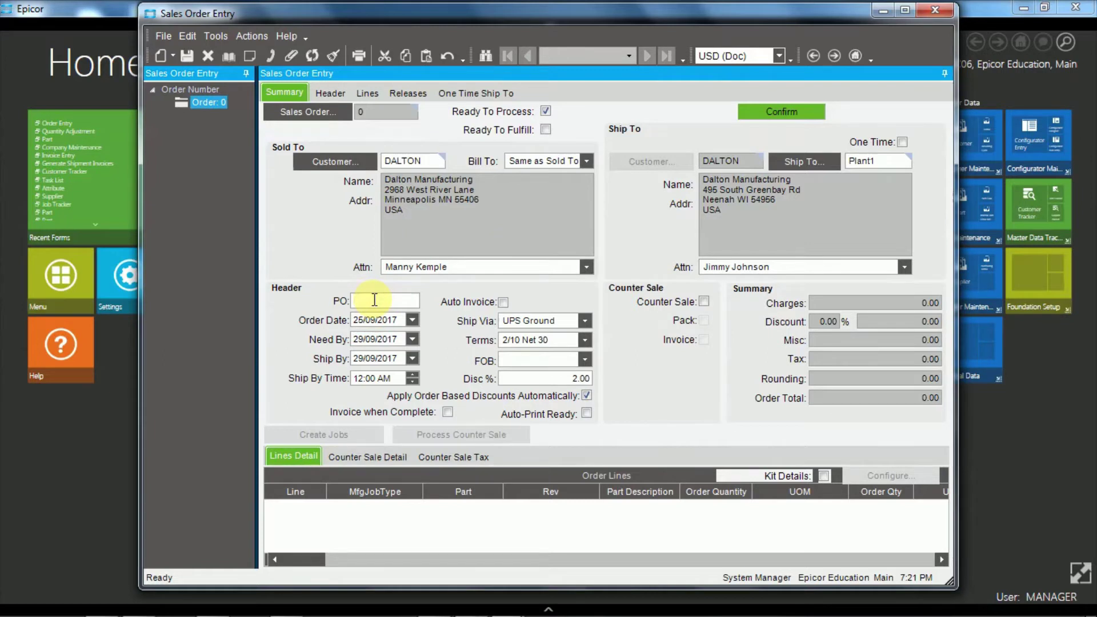
pyautogui.write('ref12334')
pyautogui.click(504, 302)
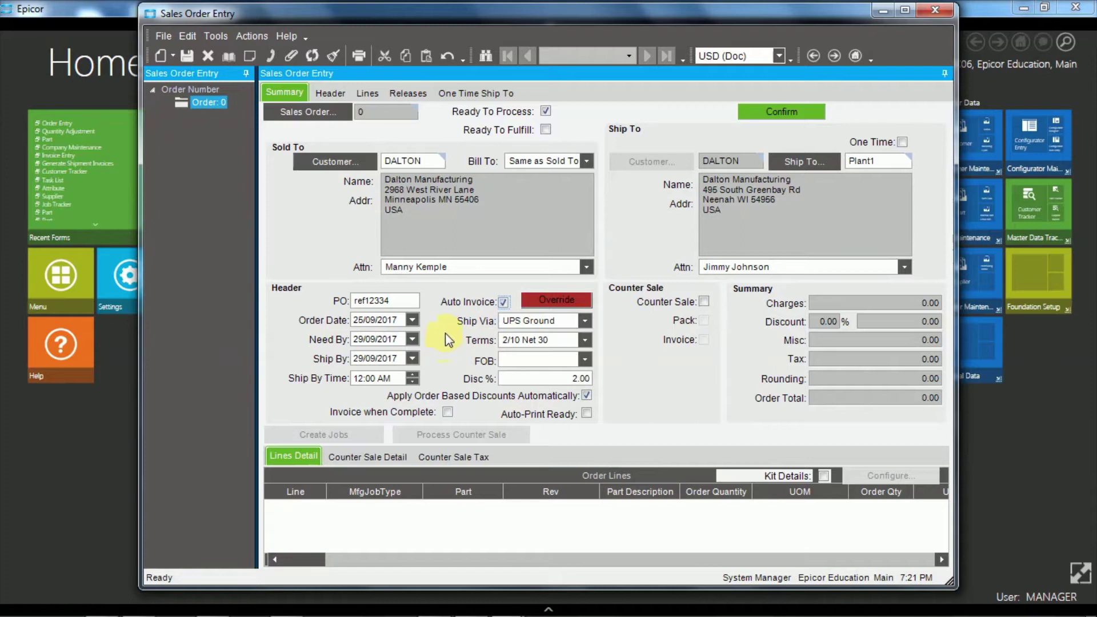
pyautogui.click(551, 341)
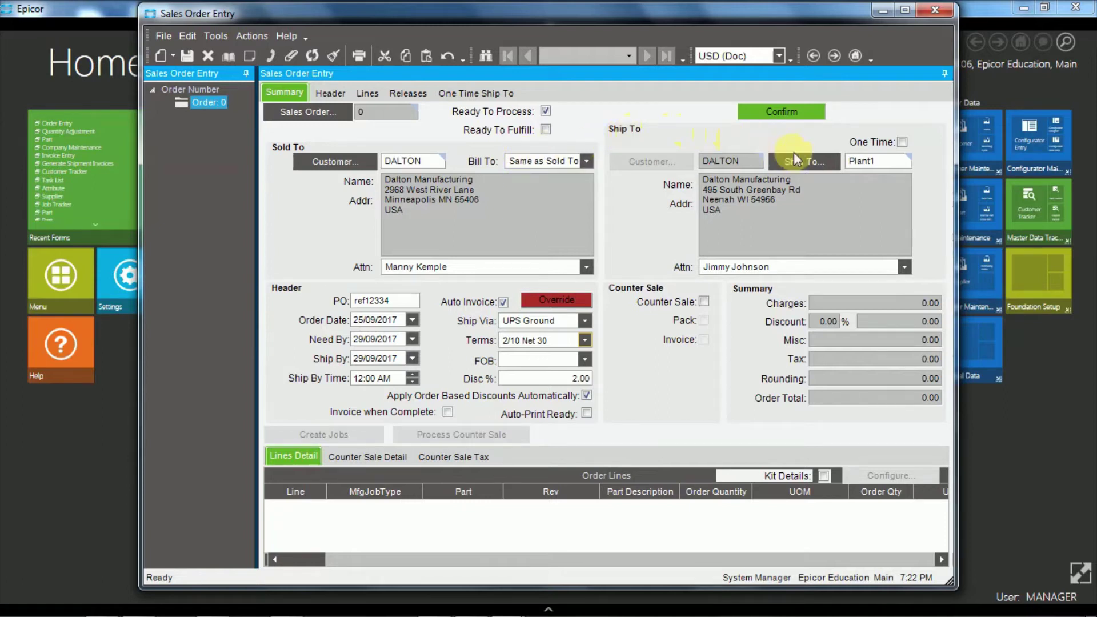
pyautogui.click(880, 162)
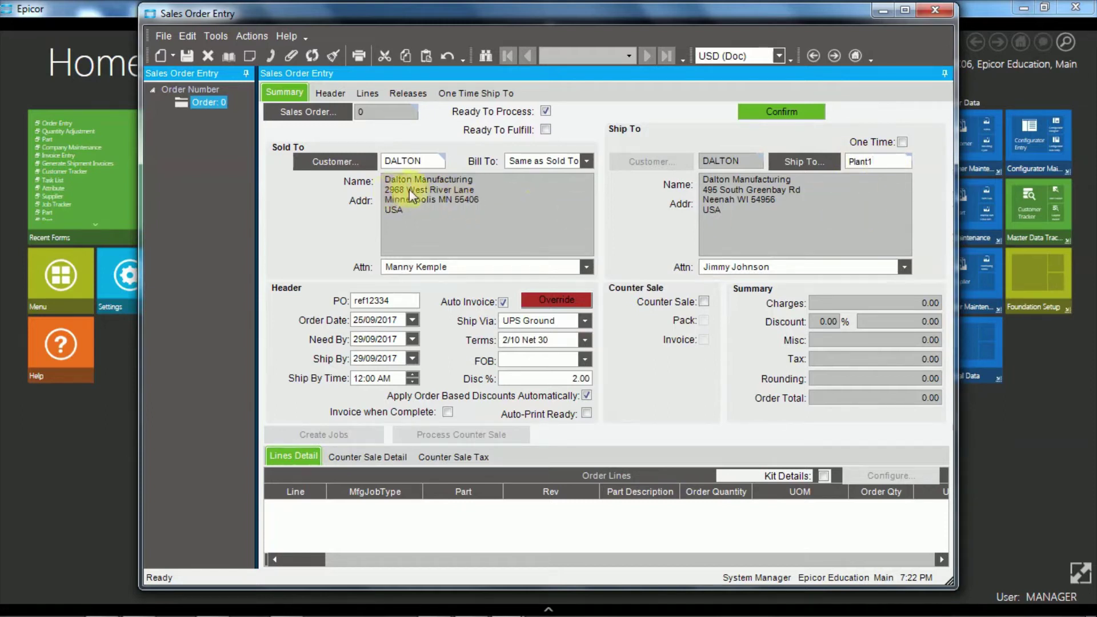
pyautogui.moveTo(385, 190); pyautogui.dragTo(471, 191)
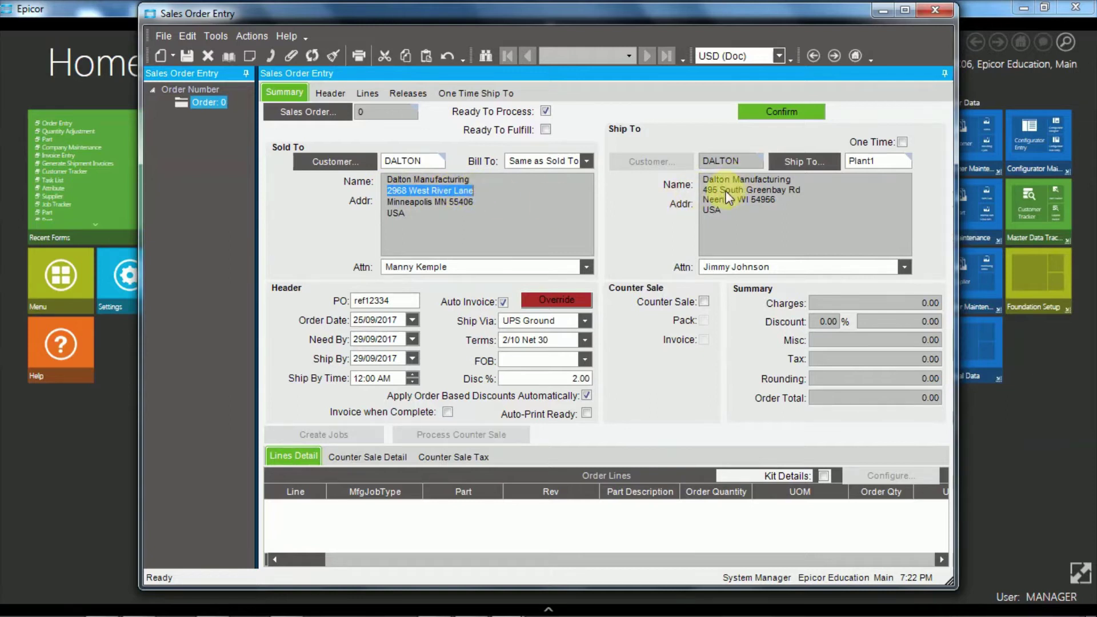
pyautogui.moveTo(704, 190); pyautogui.dragTo(803, 190)
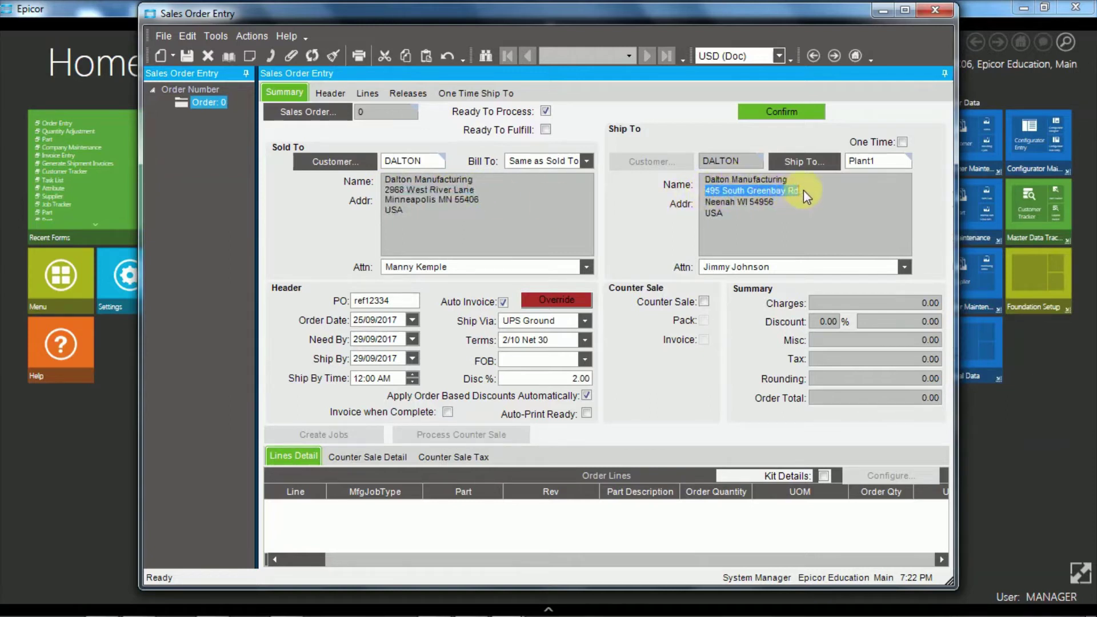
pyautogui.click(901, 143)
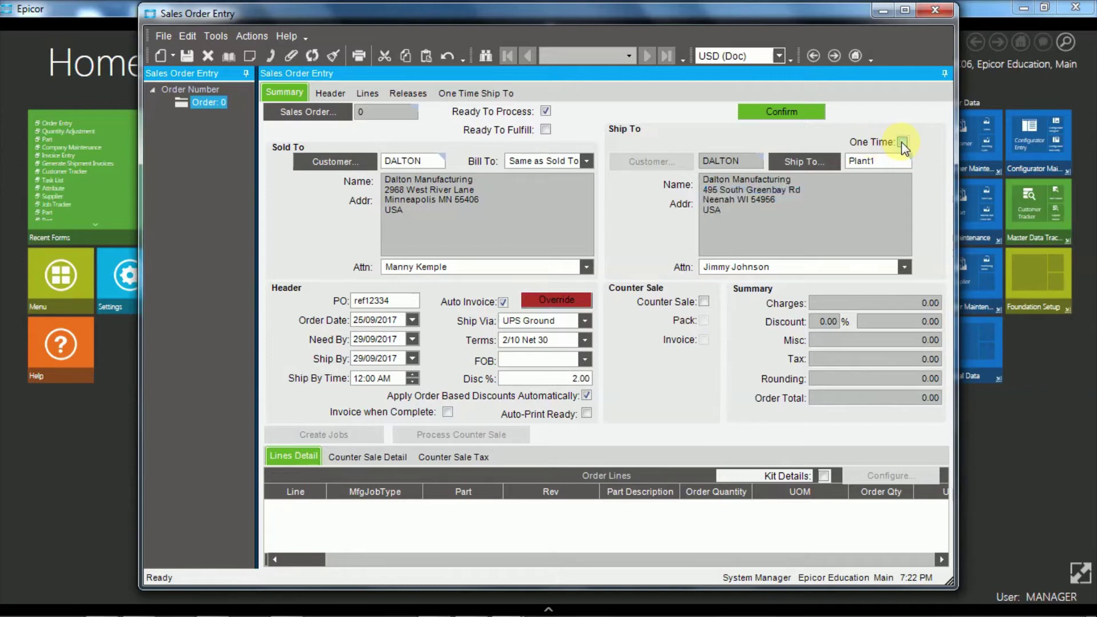
pyautogui.click(481, 93)
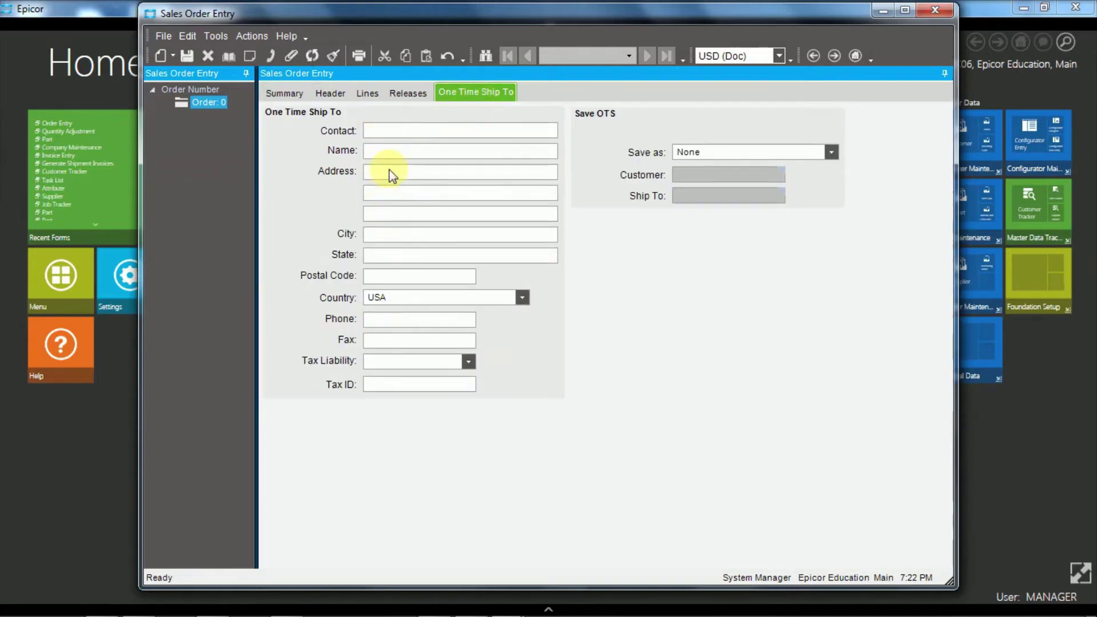
pyautogui.click(288, 92)
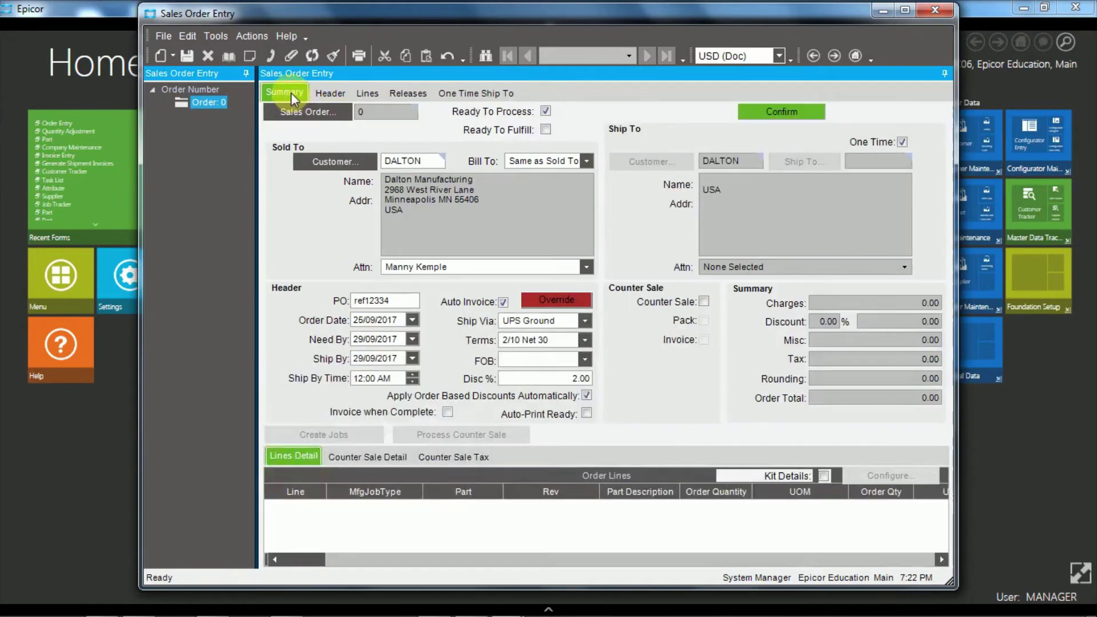
pyautogui.click(872, 143)
pyautogui.click(902, 141)
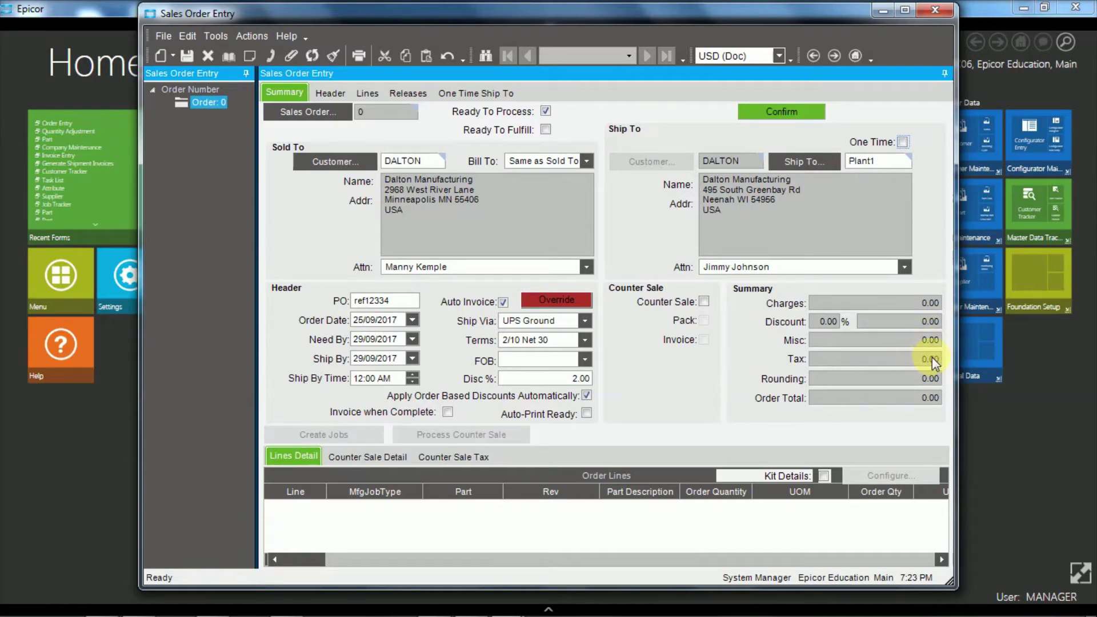
pyautogui.click(932, 398)
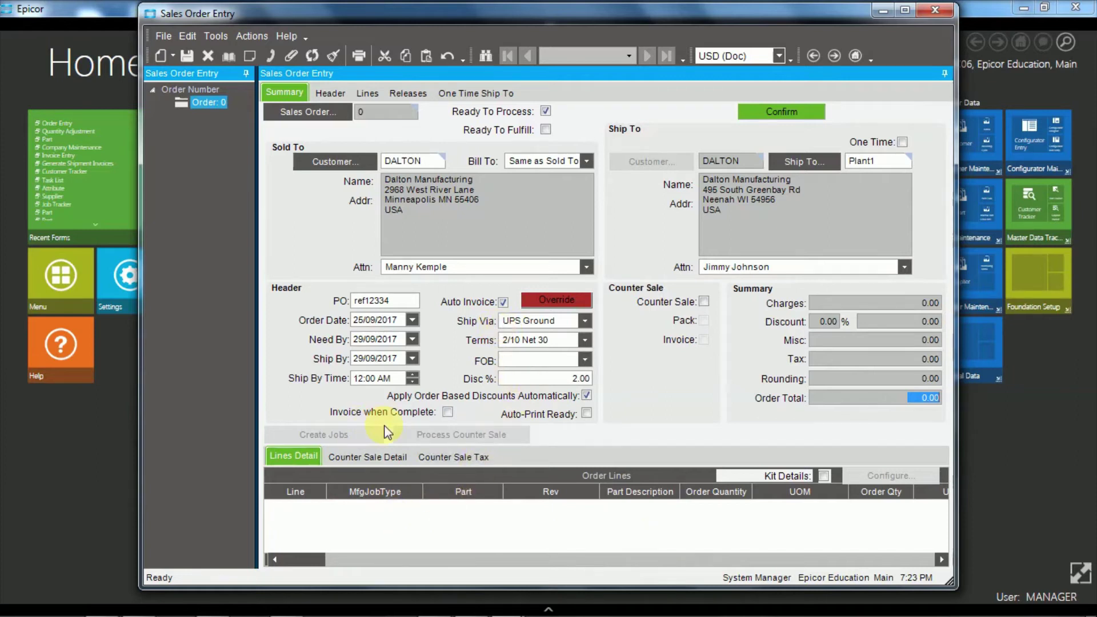
# Show the header's Order Misc Charges page, which lists no charges.
pyautogui.click(331, 93)
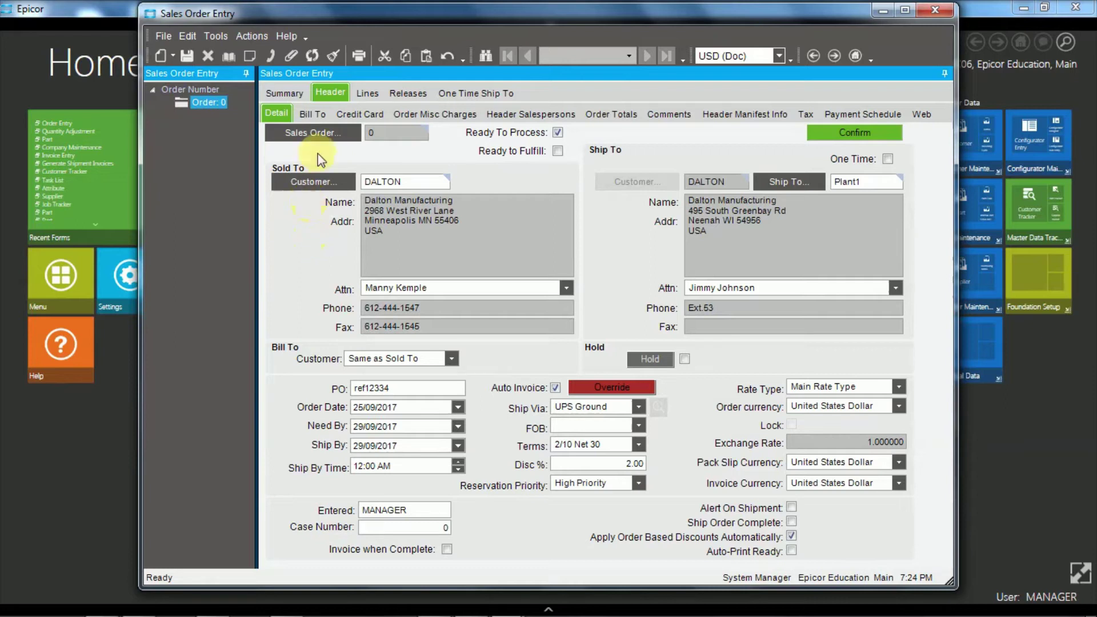
pyautogui.click(278, 113)
pyautogui.click(367, 100)
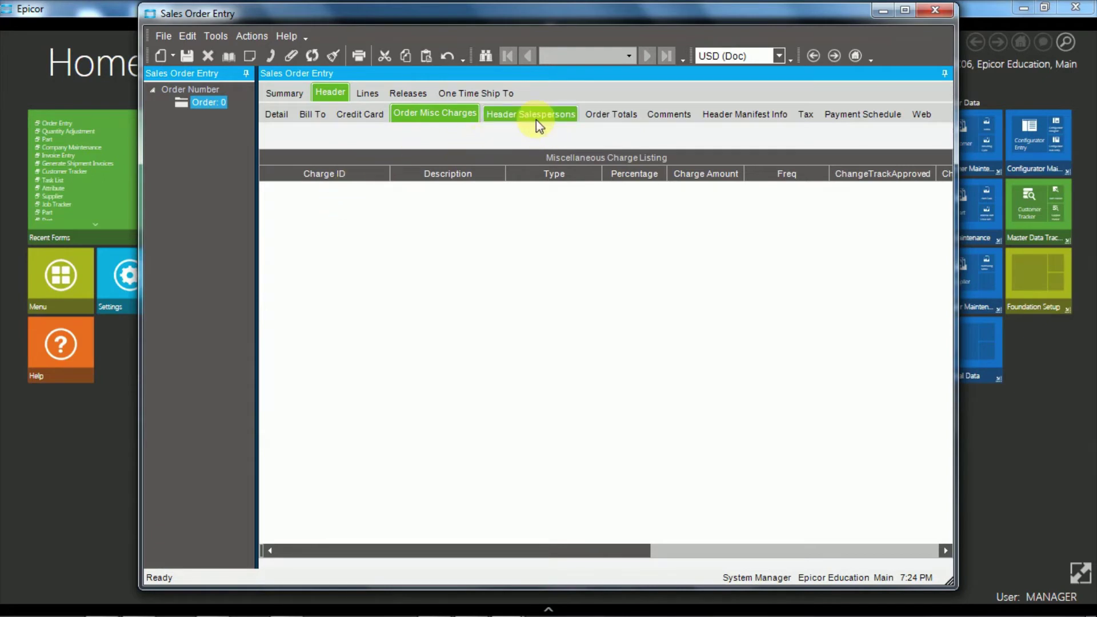
# Show the header's Comments page with its empty Sales Order Comment box.
pyautogui.click(667, 112)
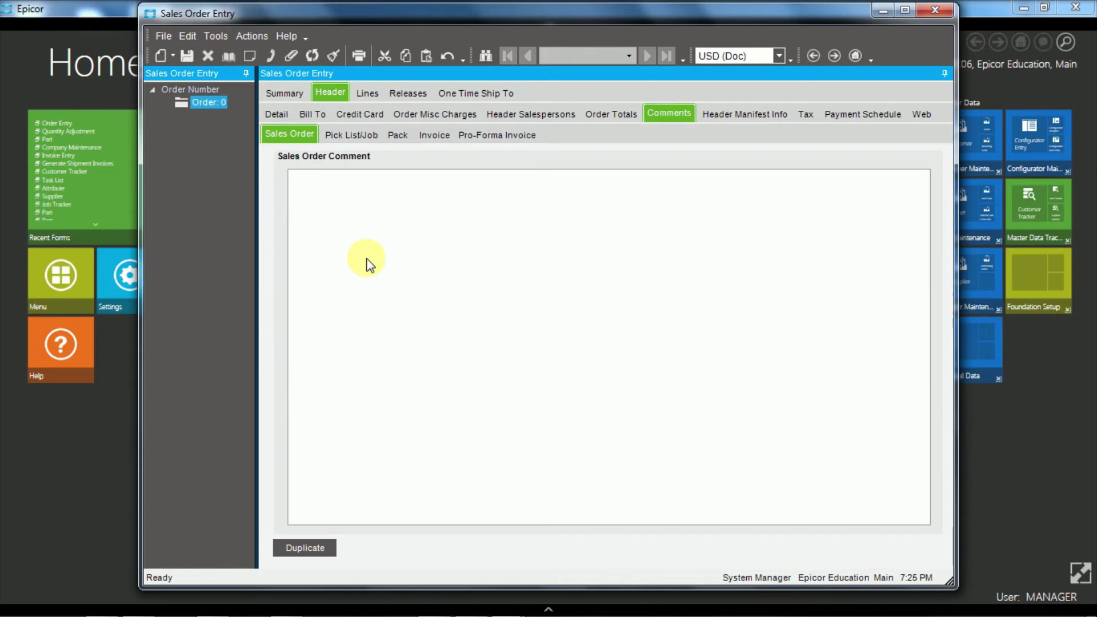
# Add a new blank line to the DALTON order, saving it as order 5384.
pyautogui.click(367, 95)
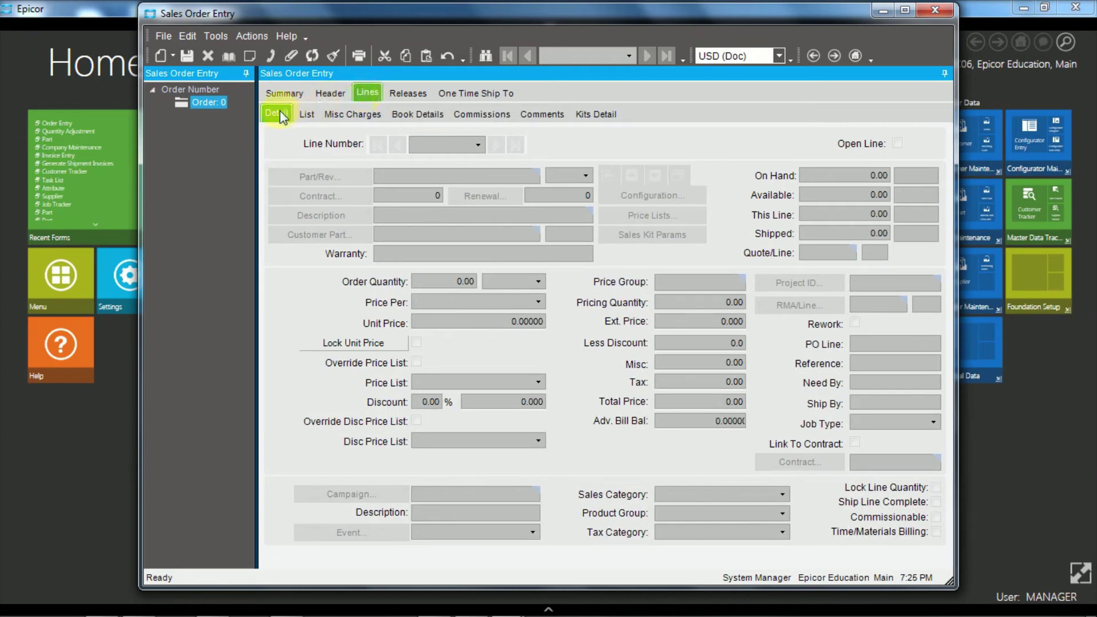
pyautogui.click(172, 57)
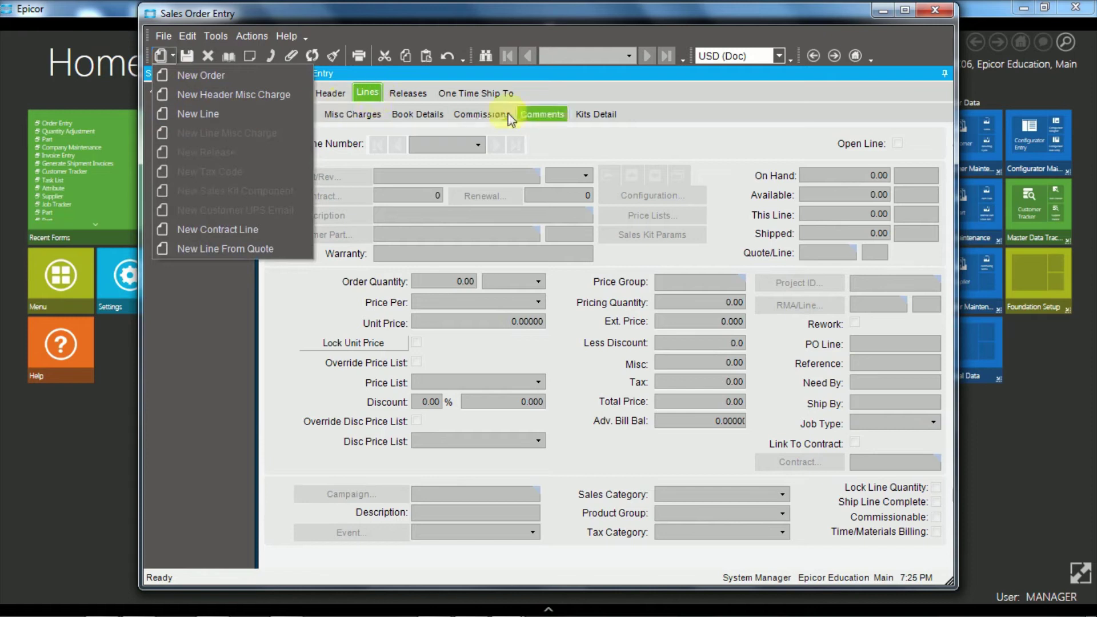
pyautogui.click(656, 111)
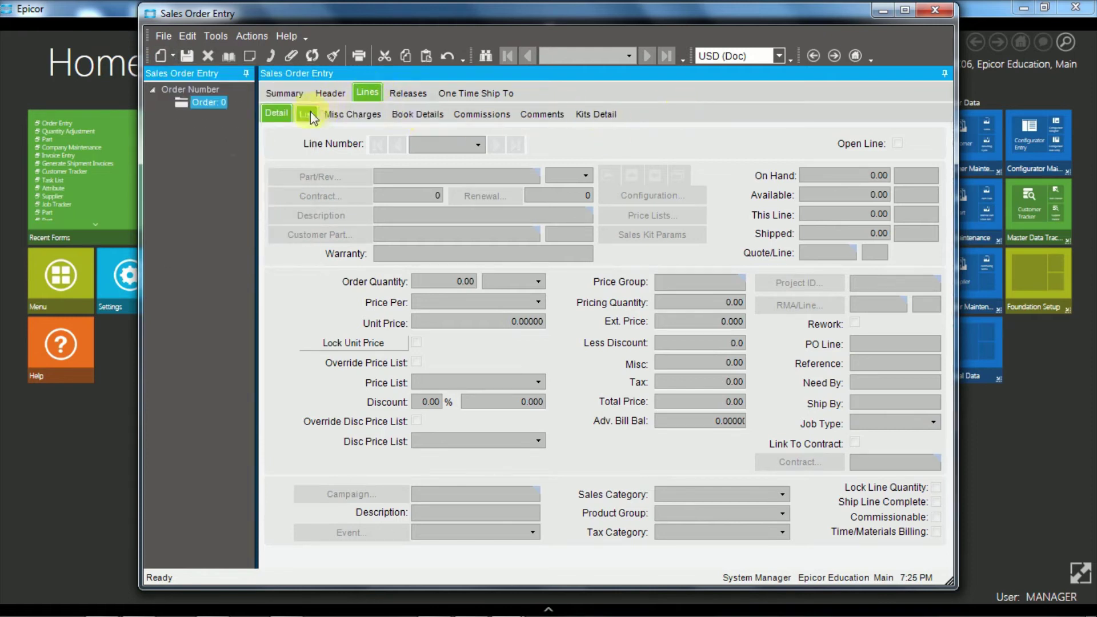
pyautogui.click(173, 57)
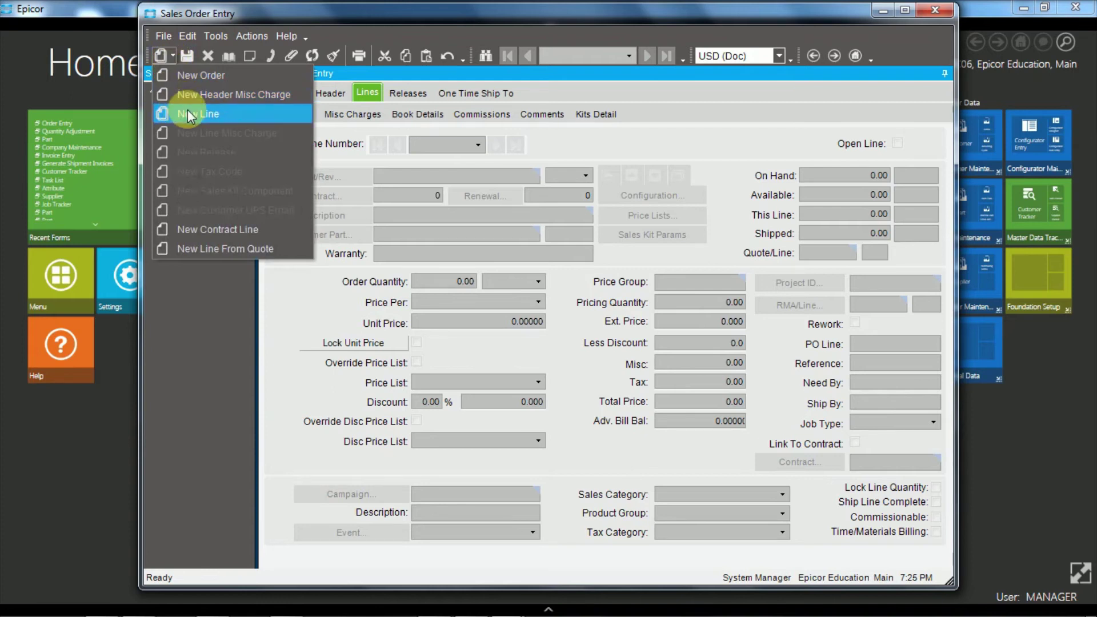
pyautogui.click(598, 139)
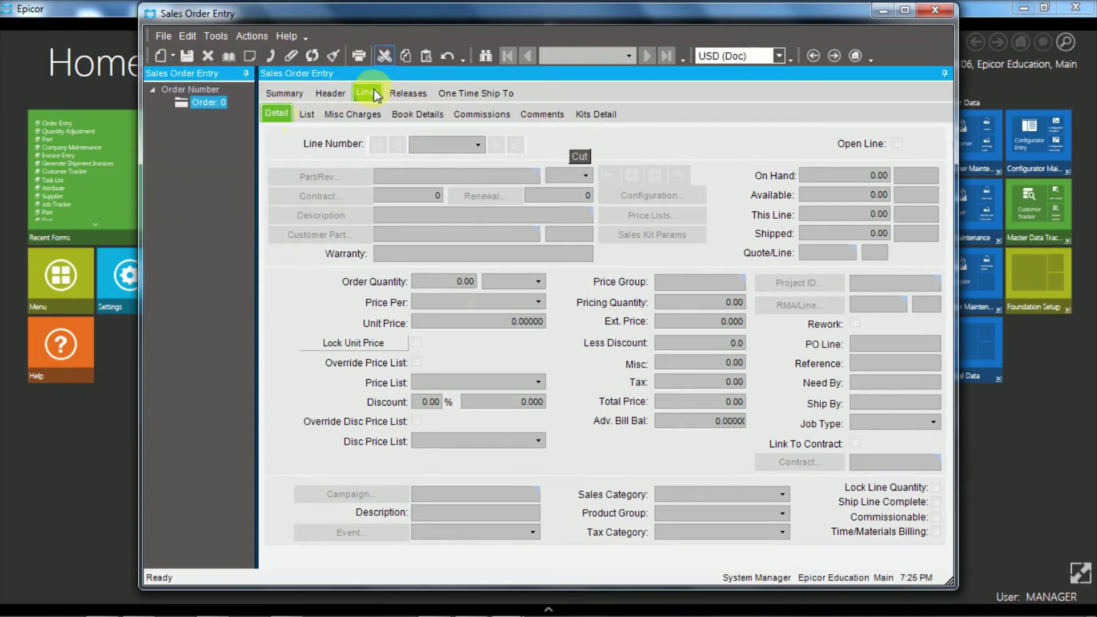
pyautogui.click(158, 56)
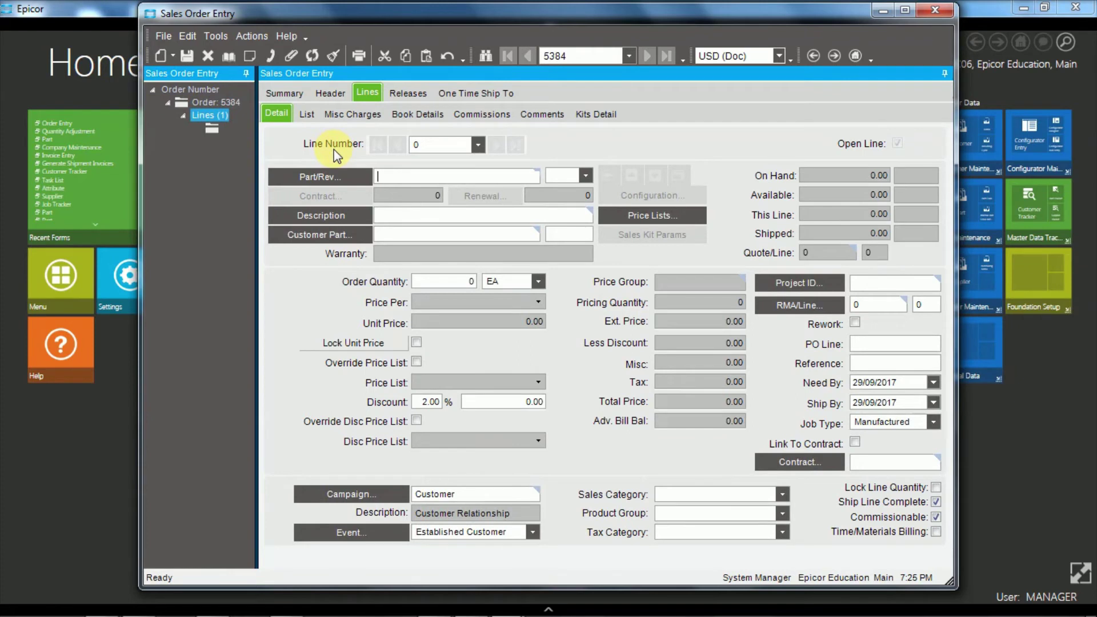
# Enter part DCD-200-ML on the line, loading Multi-Level Frame Assembly at 190.00.
pyautogui.write('DCD-200-MML')
pyautogui.press('BackSpace')
pyautogui.press('BackSpace')
pyautogui.write('L')
pyautogui.press('Tab')
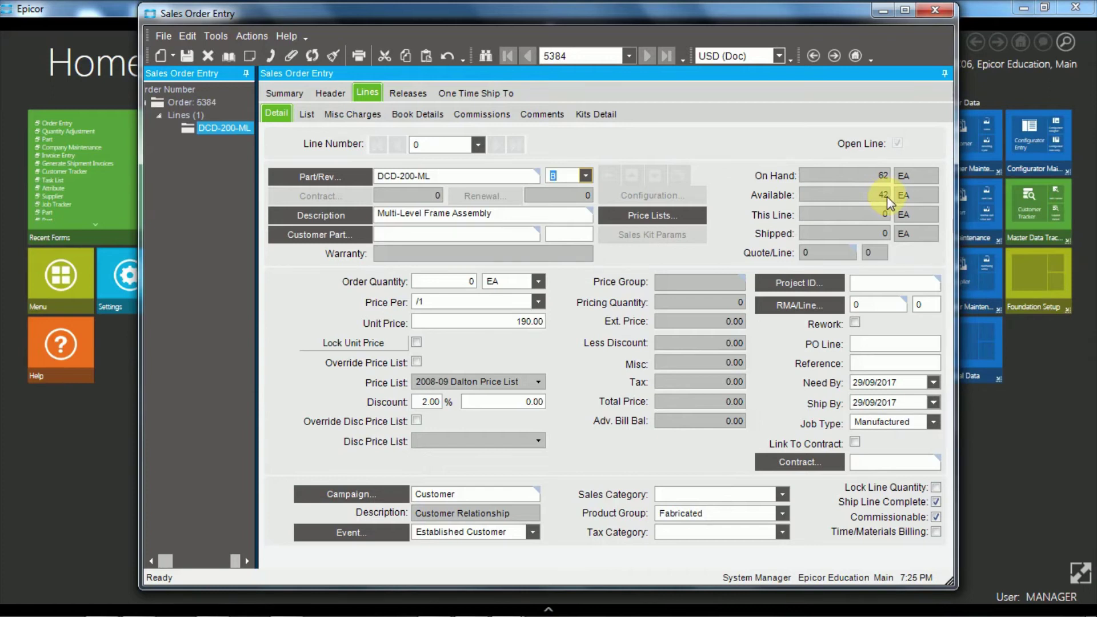
# Set the line's order quantity to 5 and save the order.
pyautogui.click(461, 281)
pyautogui.press('Tab')
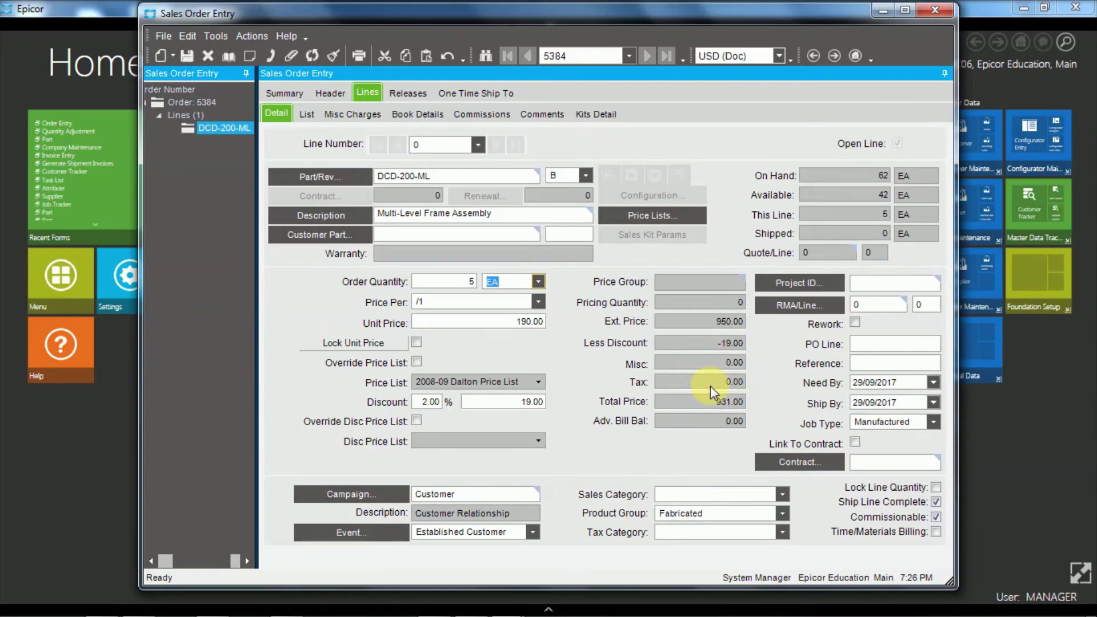
pyautogui.click(187, 57)
# Review line 1's List, Misc Charges and Comments pages, ending on the empty comments.
pyautogui.click(307, 115)
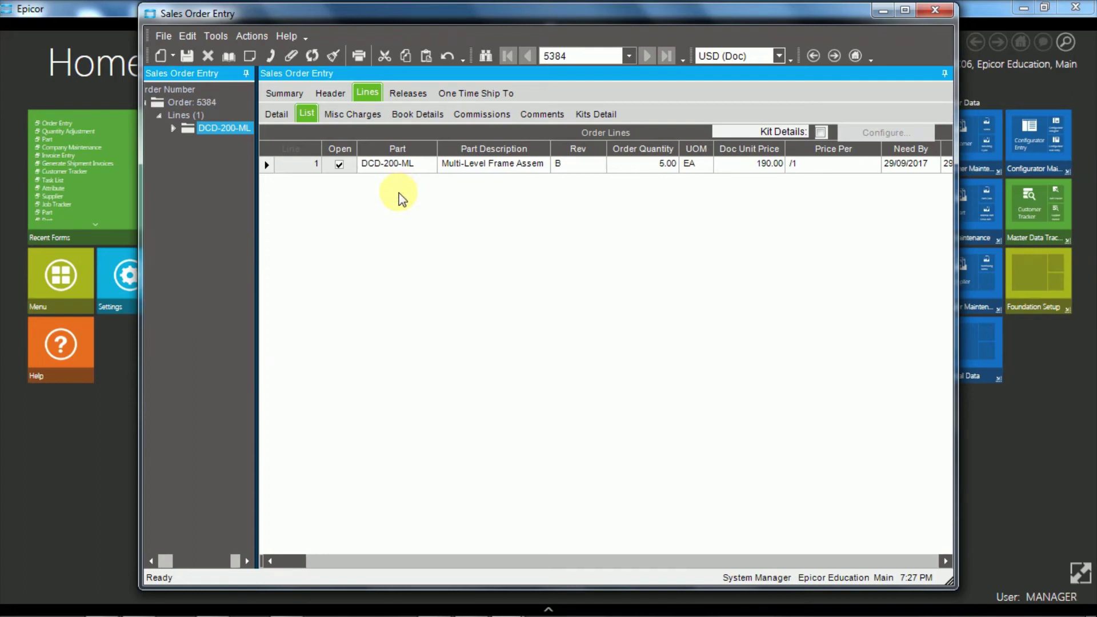
pyautogui.click(352, 114)
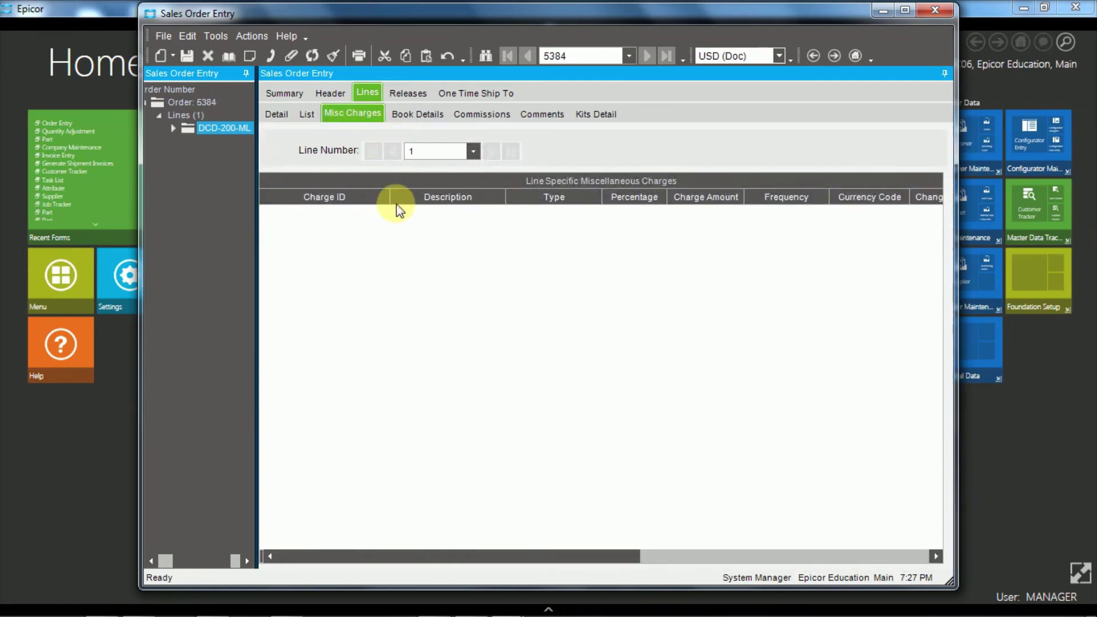
pyautogui.click(549, 119)
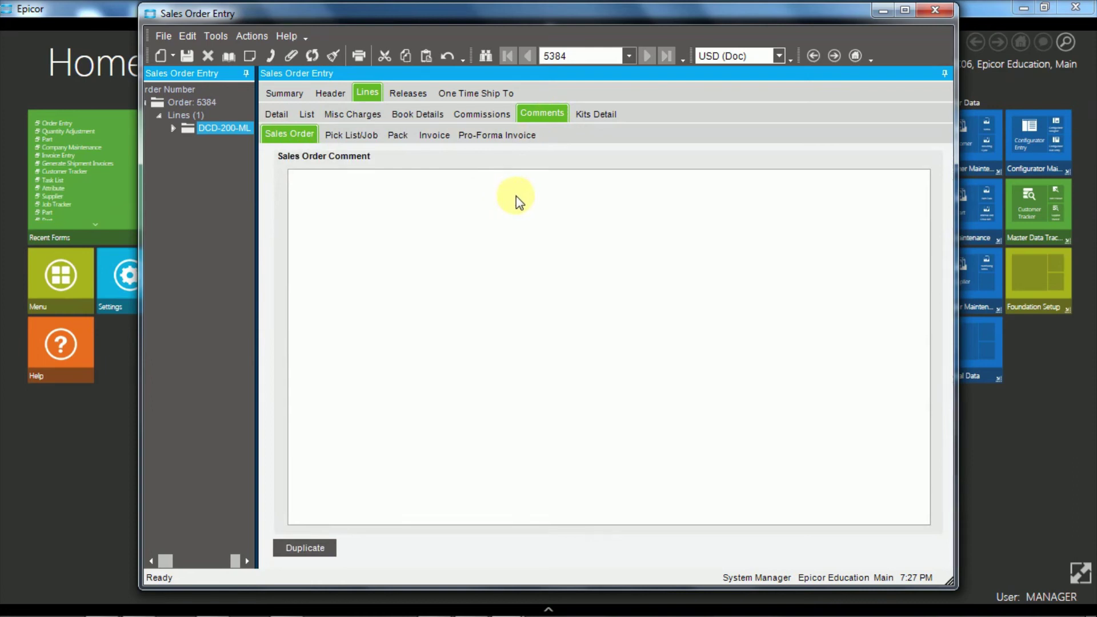
# Show line 1's release detail: 5 EA to Plant1 from site MfgSys, warehouse Main.
pyautogui.click(409, 94)
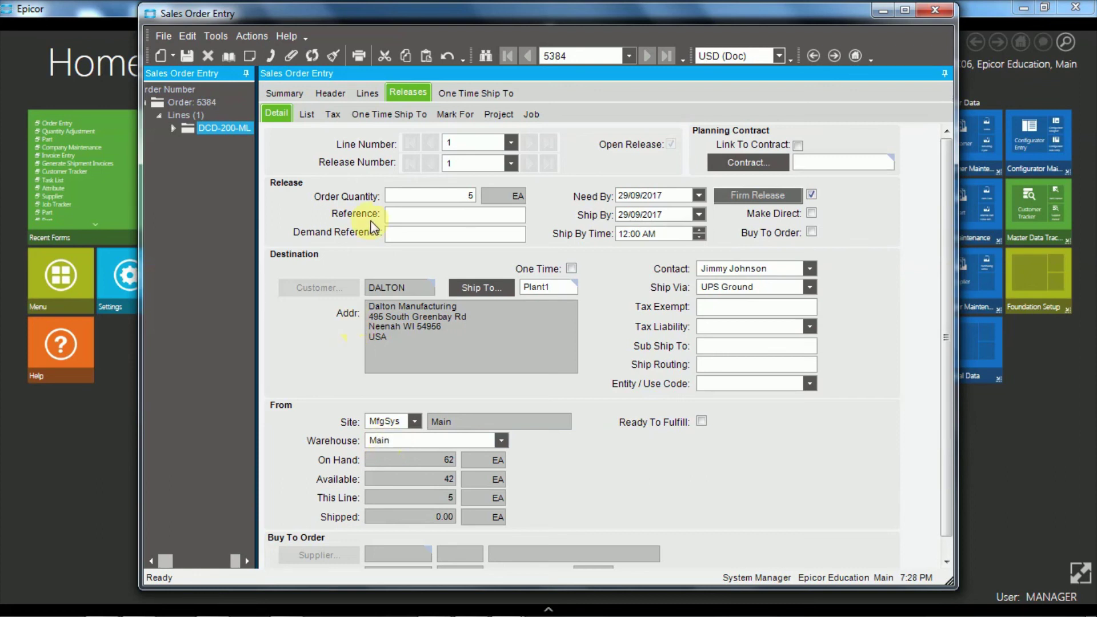
# Check the release list and One Time Ship To, then view the 931.00 order summary.
pyautogui.click(306, 114)
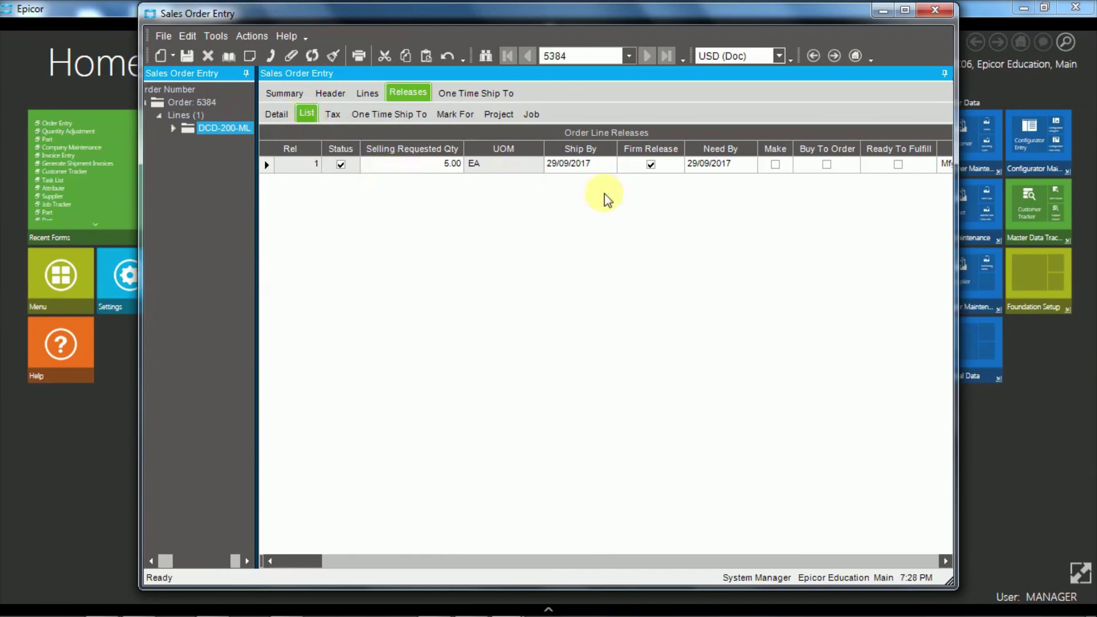
pyautogui.click(390, 114)
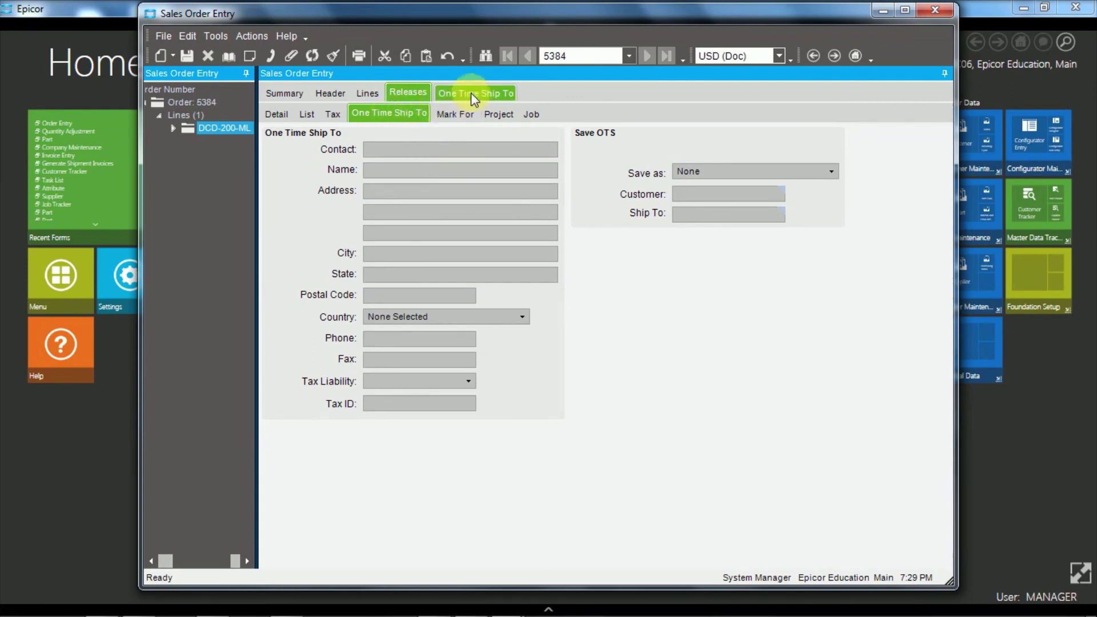
pyautogui.click(284, 93)
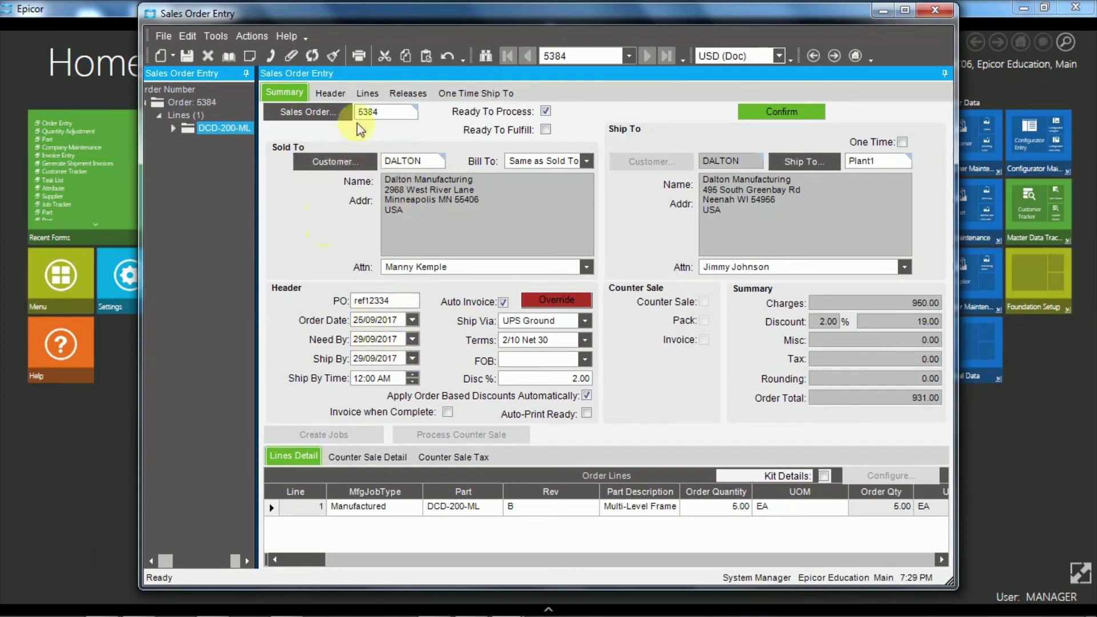
# Return to line 1's detail and review quantity 5 of DCD-200-ML at 190.00, total 931.00.
pyautogui.click(366, 94)
pyautogui.click(277, 116)
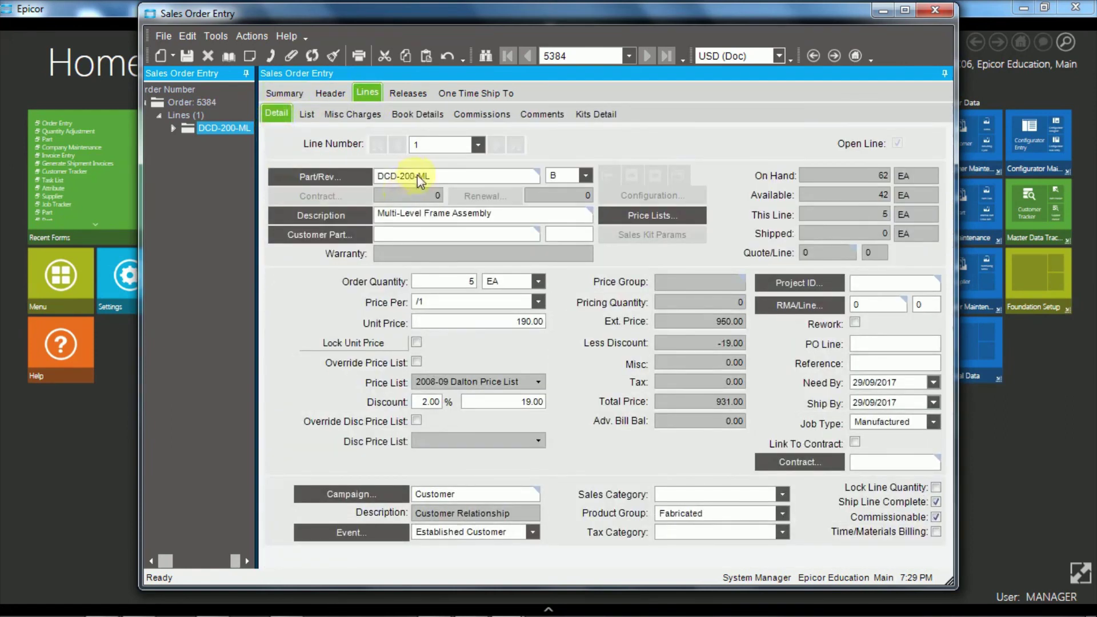
pyautogui.click(456, 289)
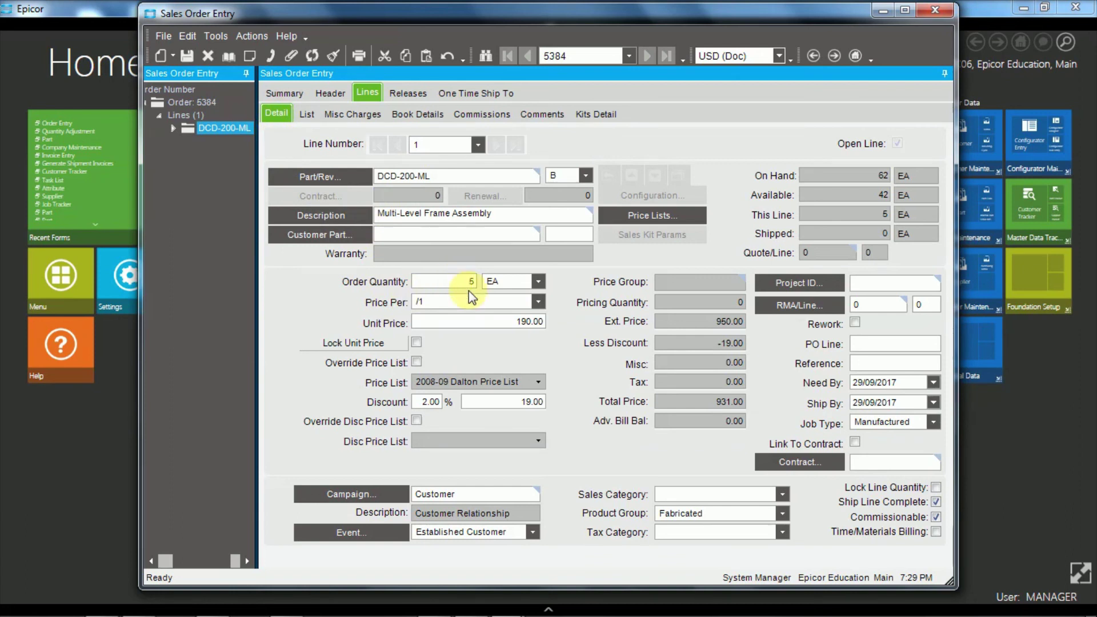